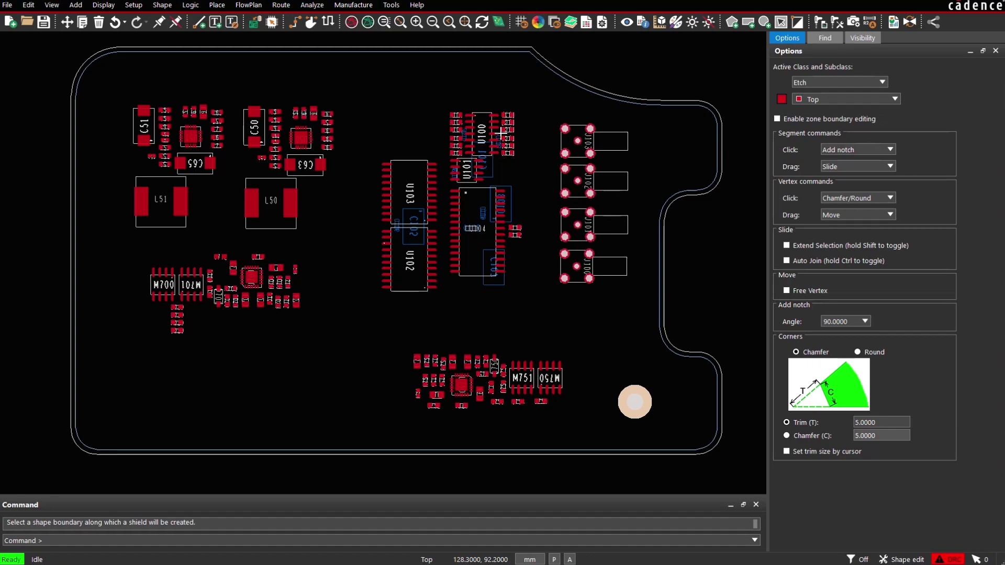
Generate a via-stitched DGND shield along the board outline using Select Boundary mode.
click(280, 6)
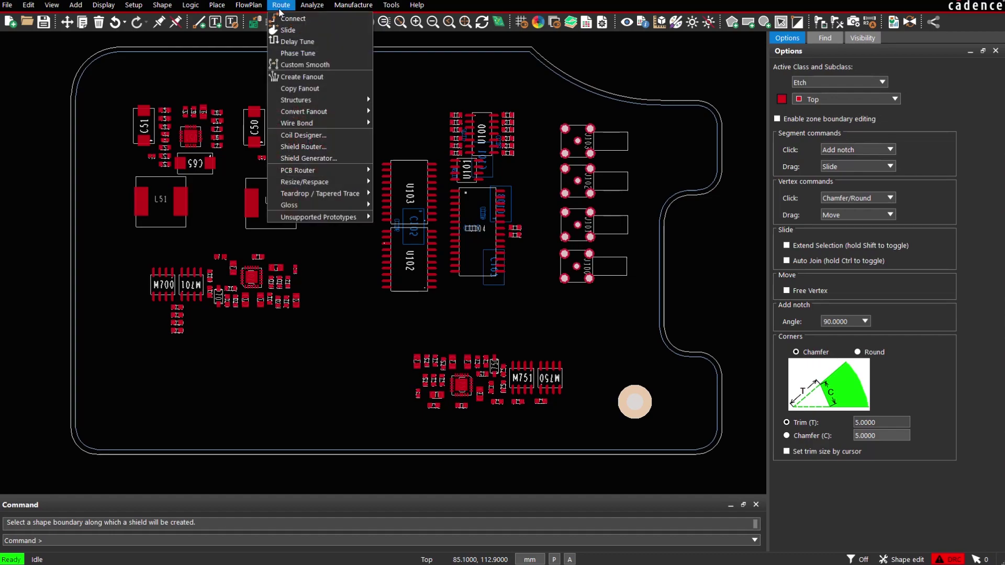
click(314, 158)
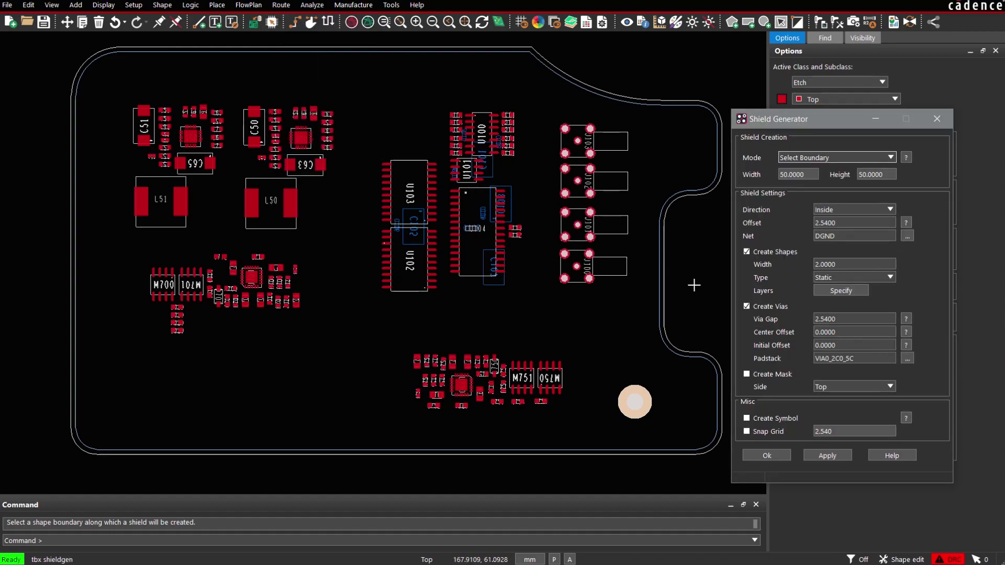
click(868, 156)
click(868, 156)
click(418, 47)
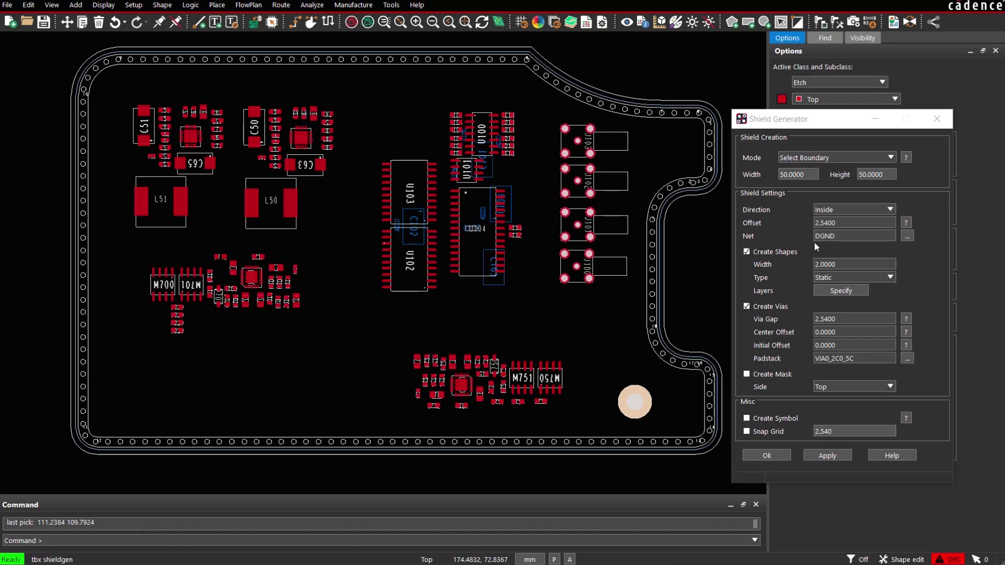
Set the shield offset to 5.0000, then change it to 2.0000.
double_click(829, 223)
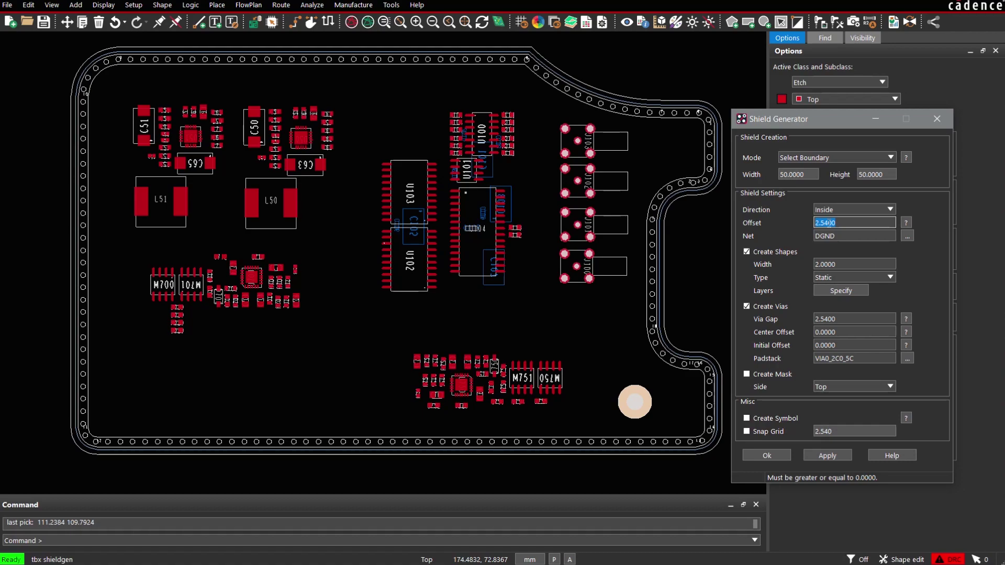
text(5)
key(Tab)
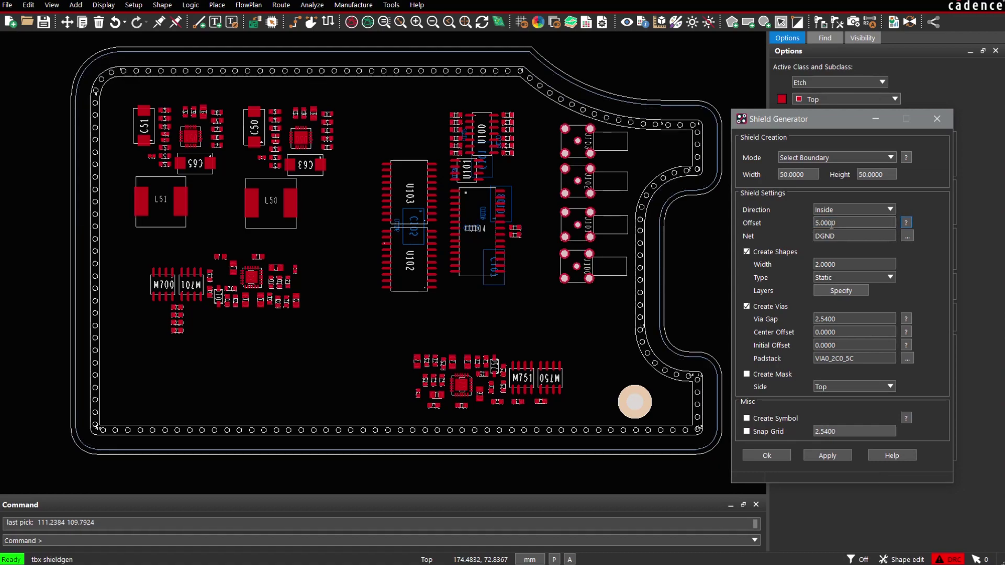
double_click(832, 223)
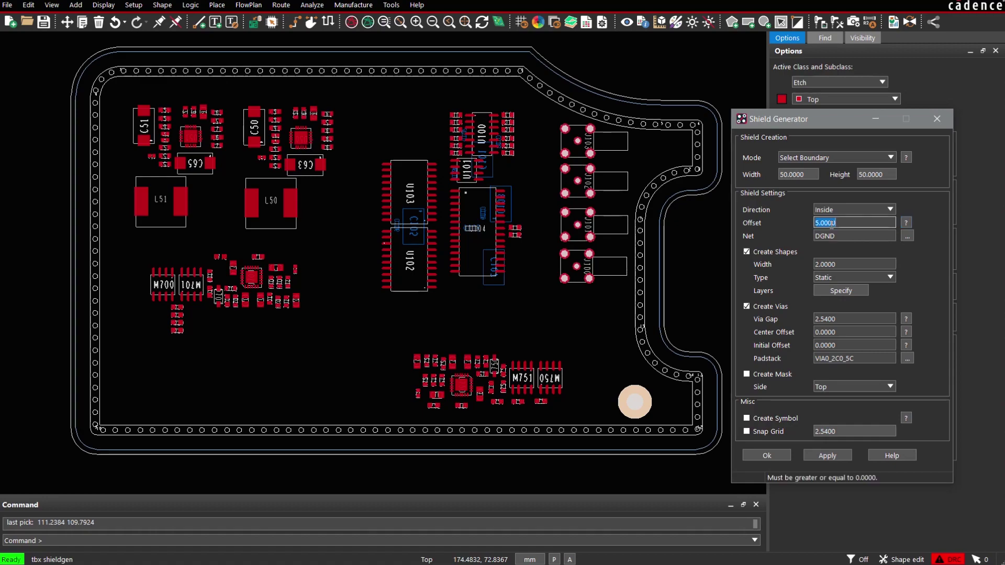
text(2)
key(Tab)
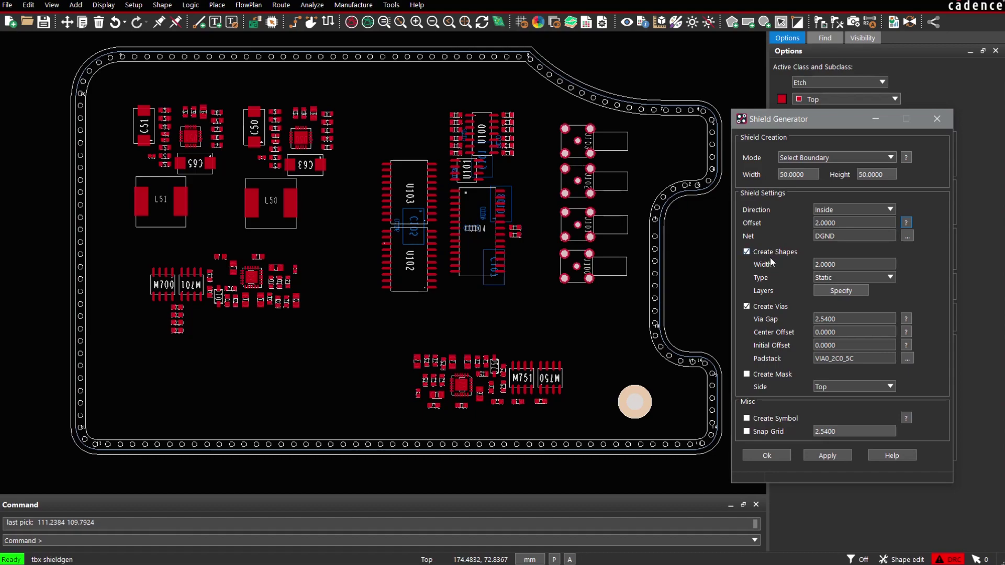
Keep the shield shapes Static and assign them to both TOP and BOTTOM layers.
double_click(838, 264)
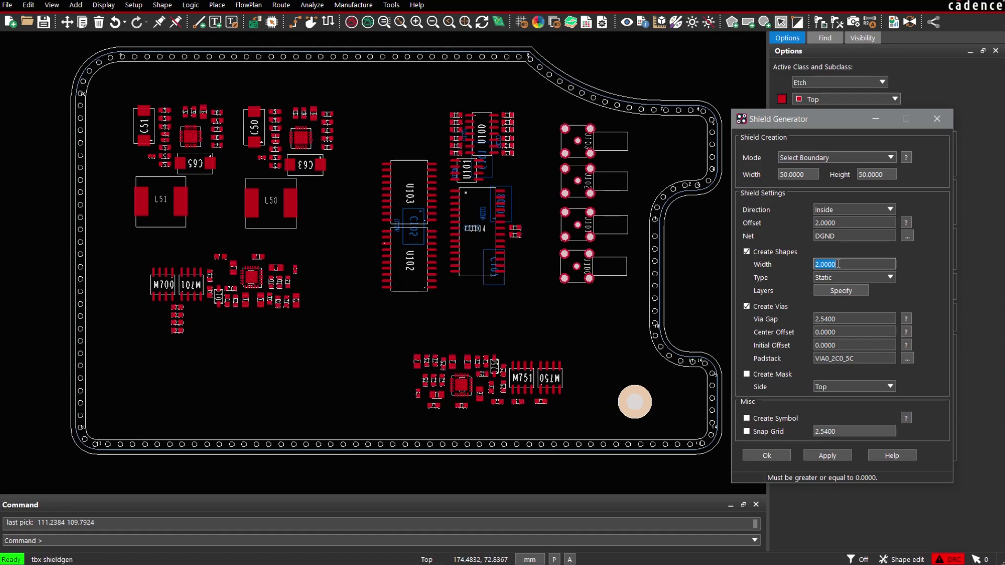
click(872, 277)
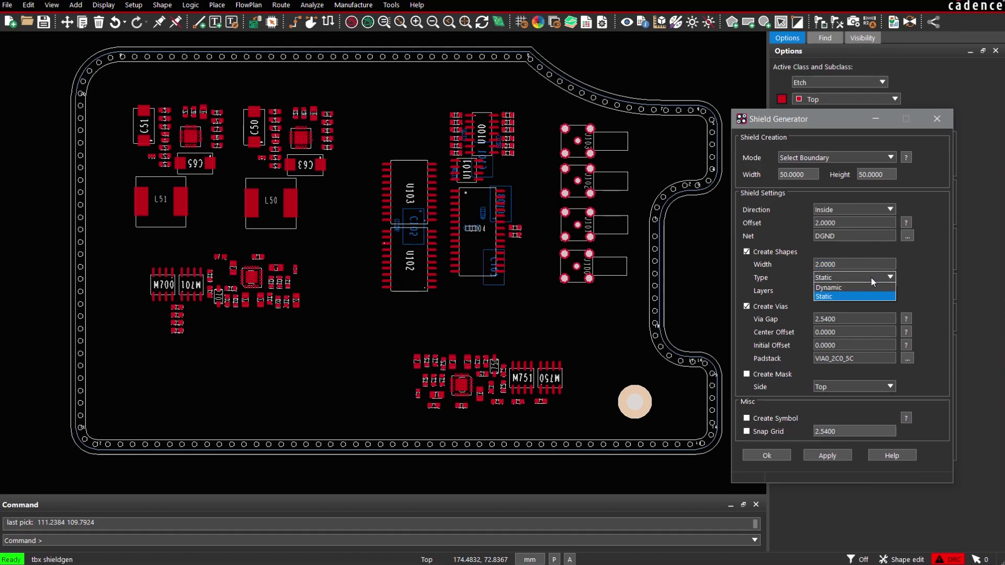
click(872, 278)
click(854, 291)
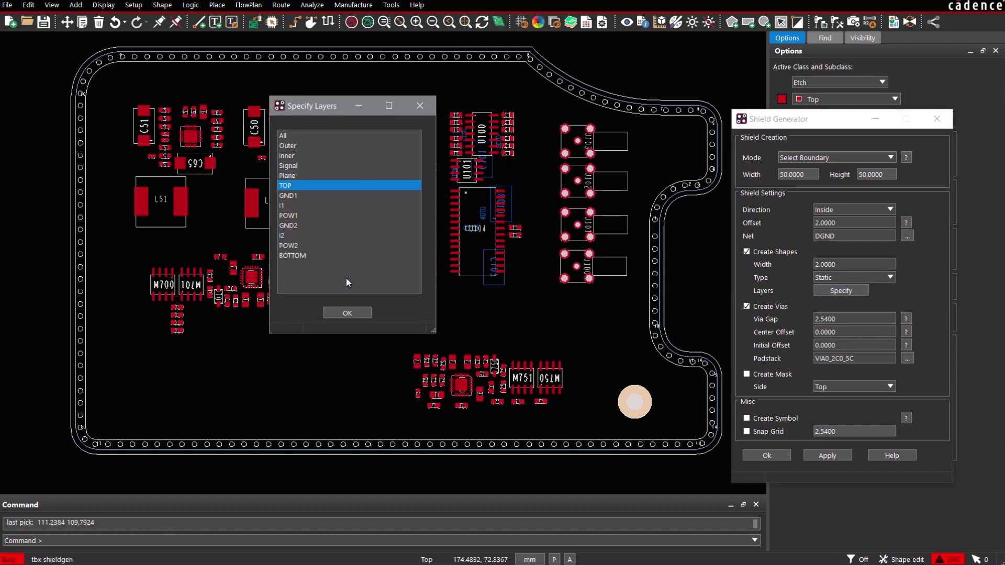
click(309, 256)
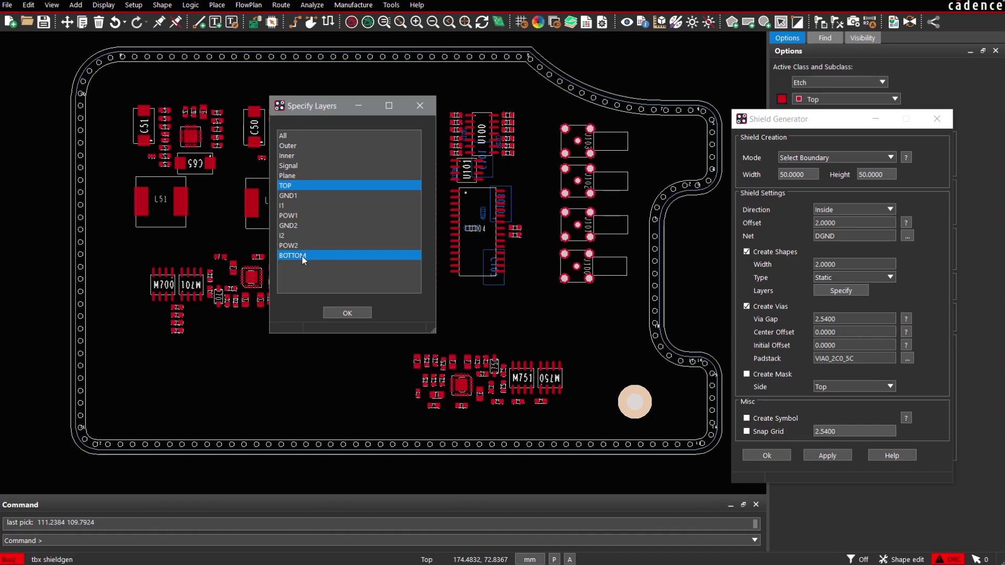
click(347, 313)
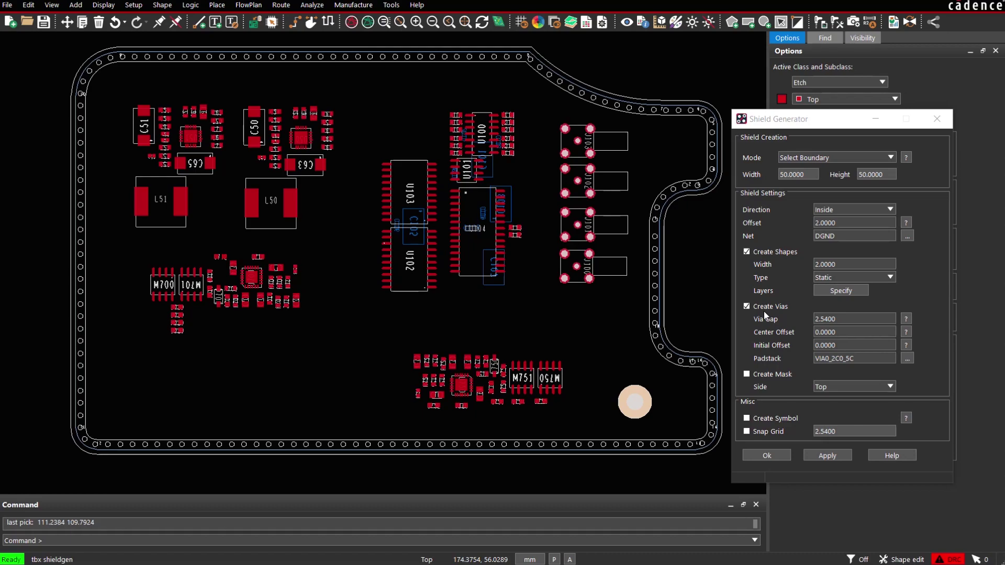
Set the shield via gap to 5.08, then change it to 3.0000.
click(842, 321)
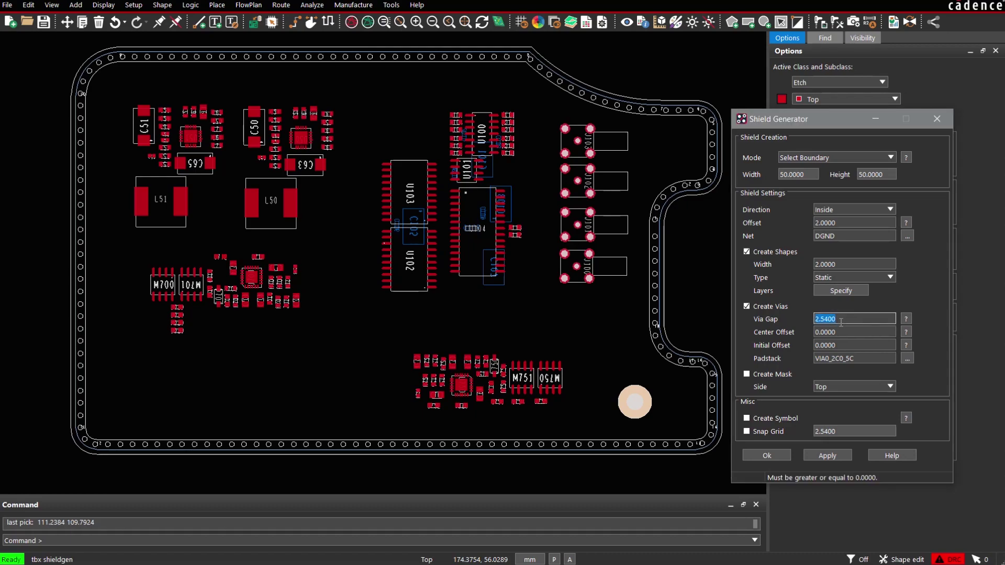
text(5.08)
key(Tab)
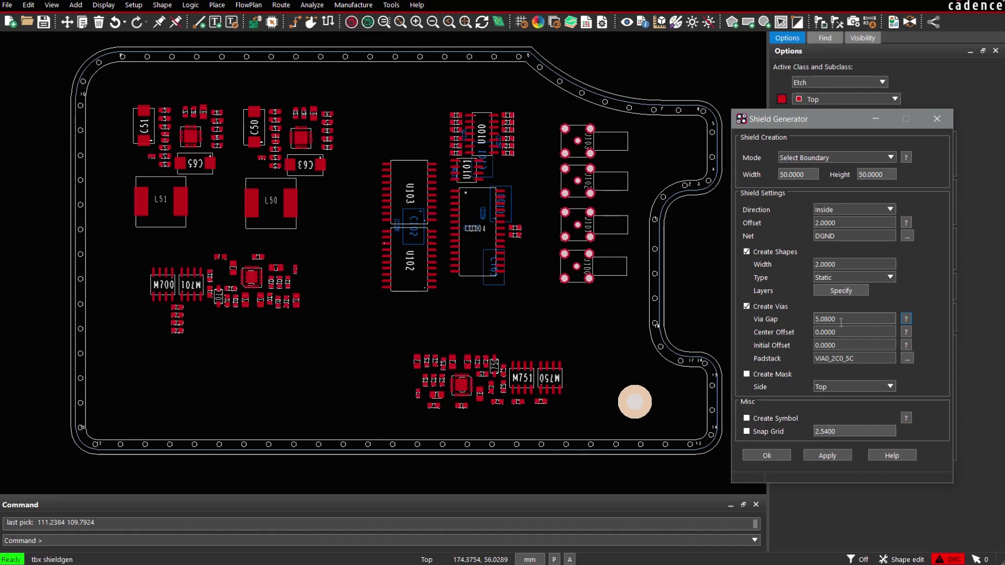
click(842, 322)
text(3)
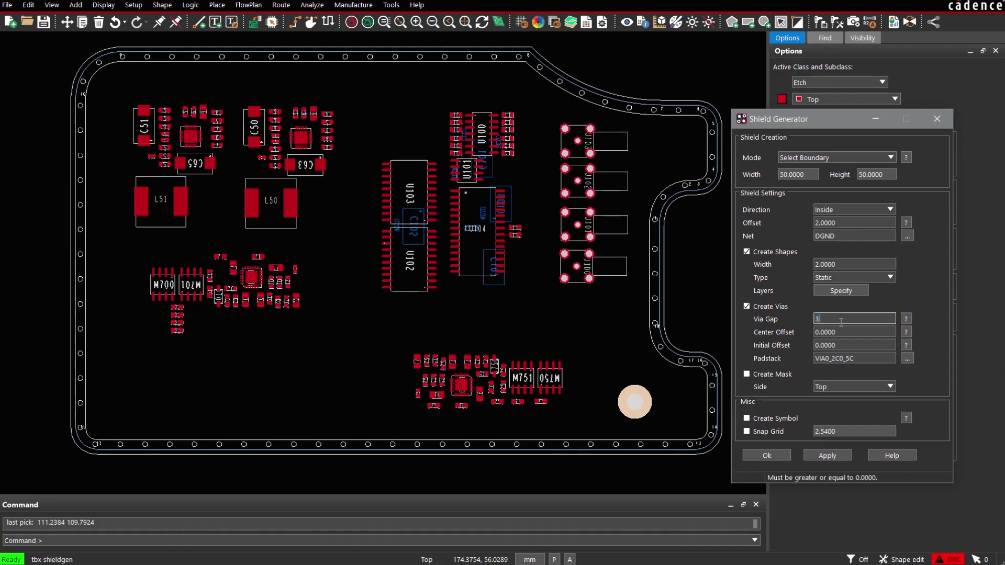
key(Tab)
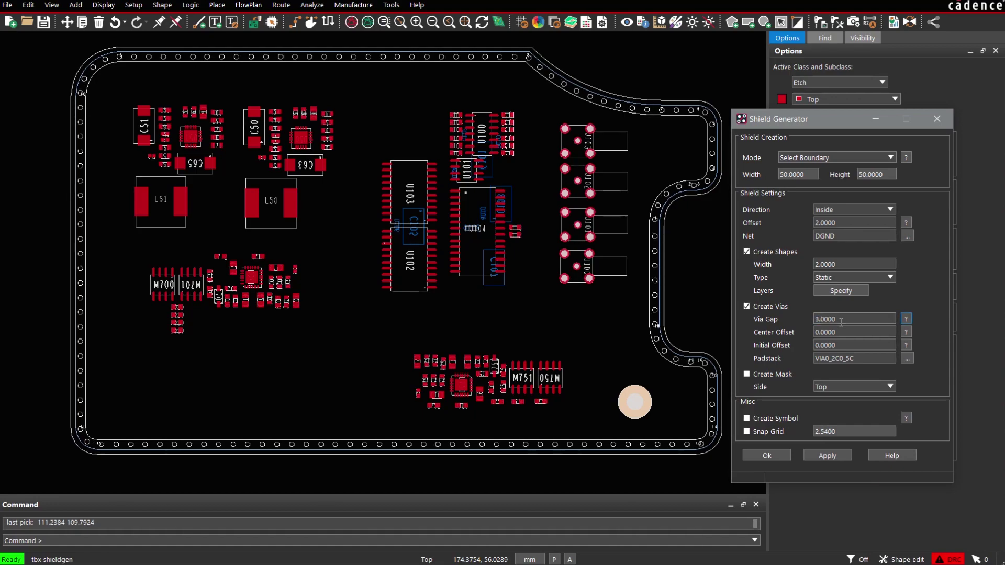
click(907, 359)
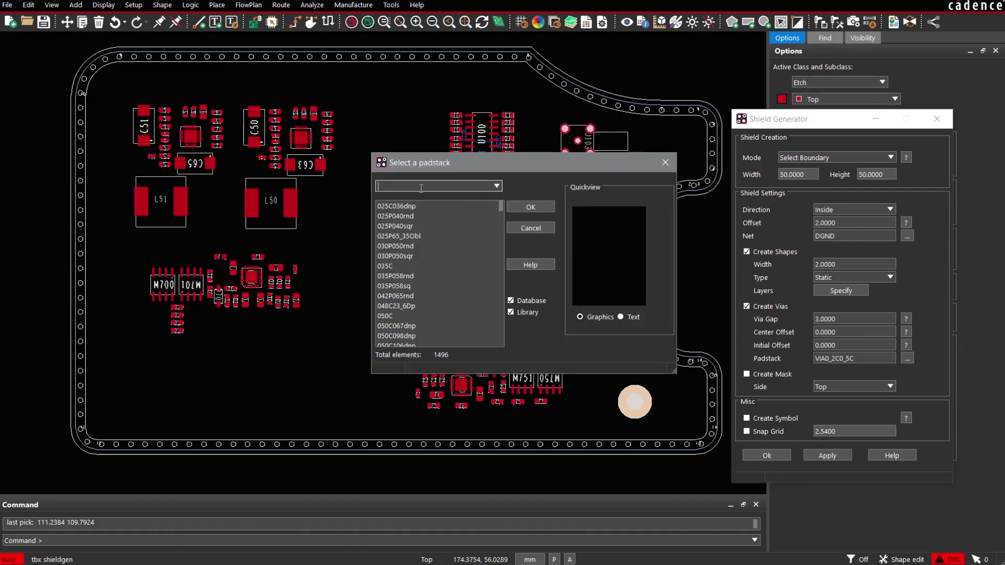
Filter padstacks with via* and choose Via0_3C0_7C for the shield vias.
text(via*)
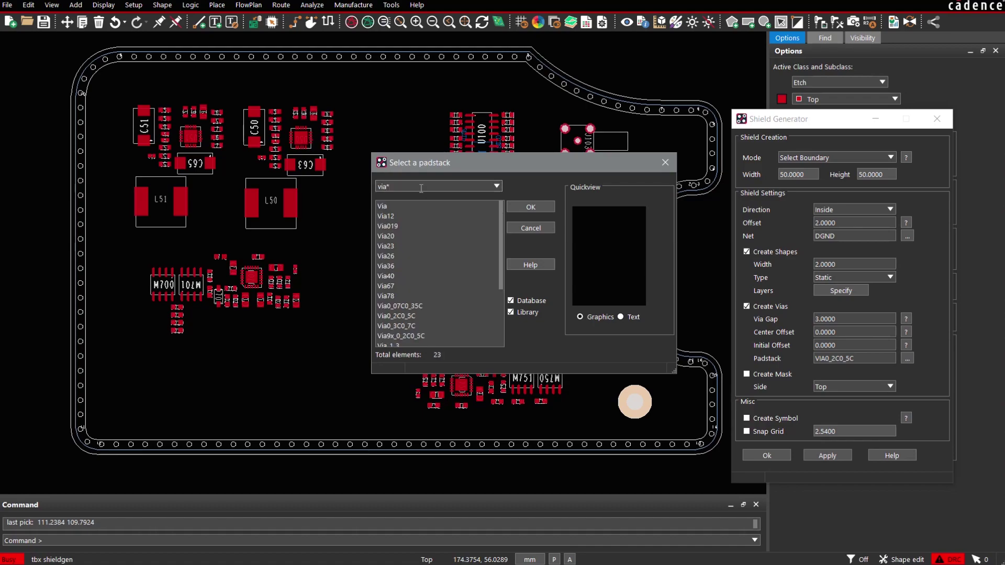
click(400, 326)
click(531, 206)
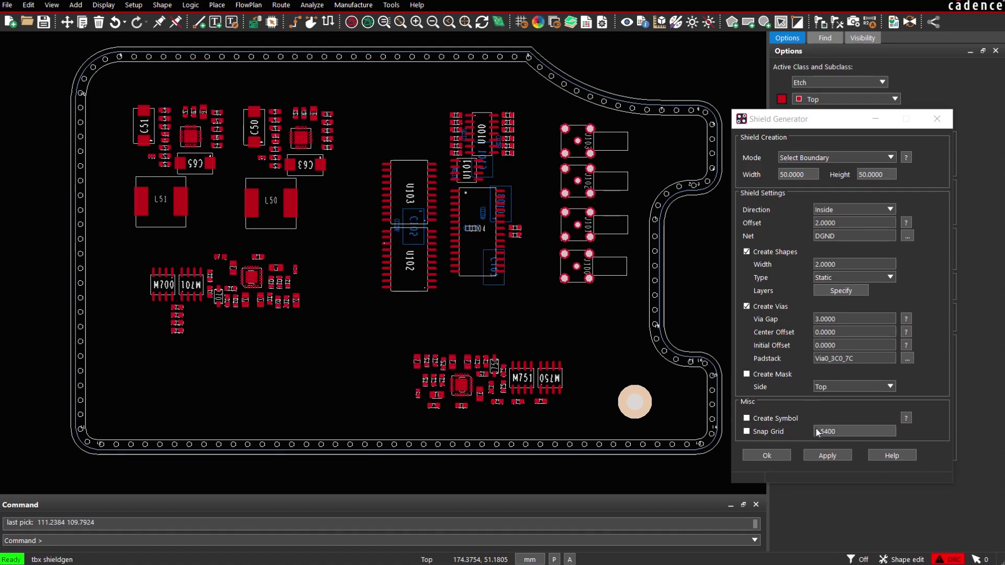
Apply the outline shield with the new settings and inspect the notch corner.
click(819, 457)
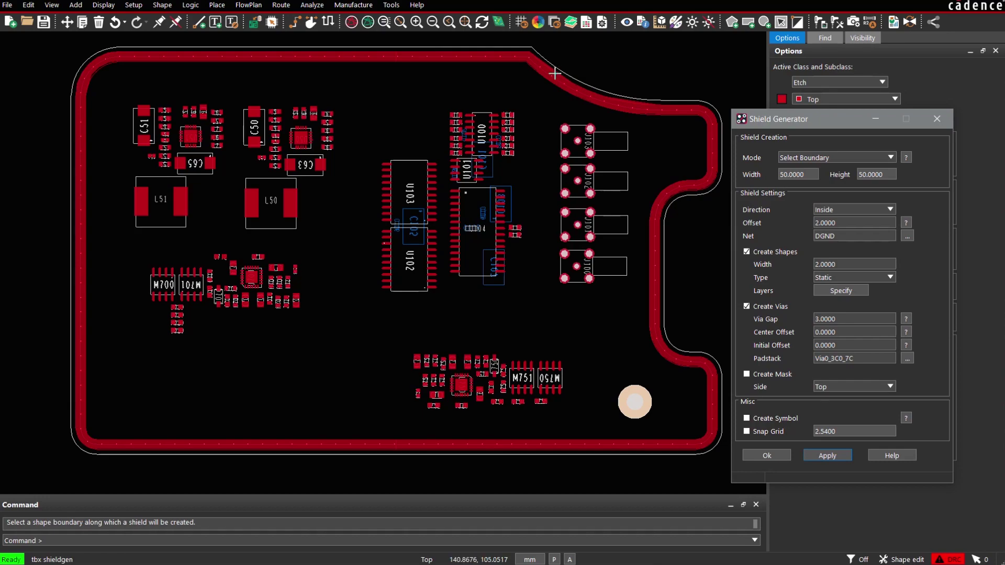
drag(721, 228, 633, 170)
key(F2)
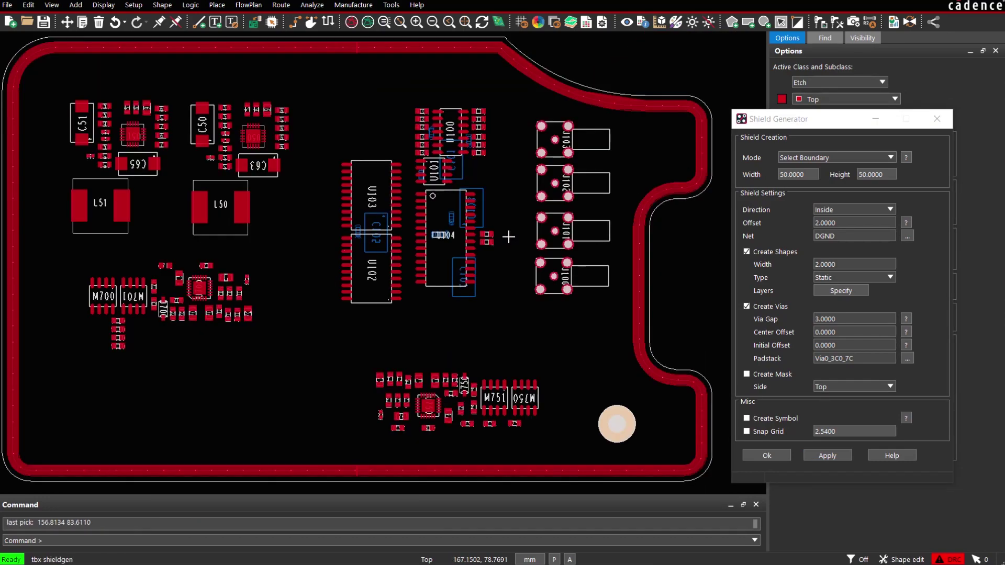
Switch to Delete Shield mode and remove the outline shield ring.
click(879, 158)
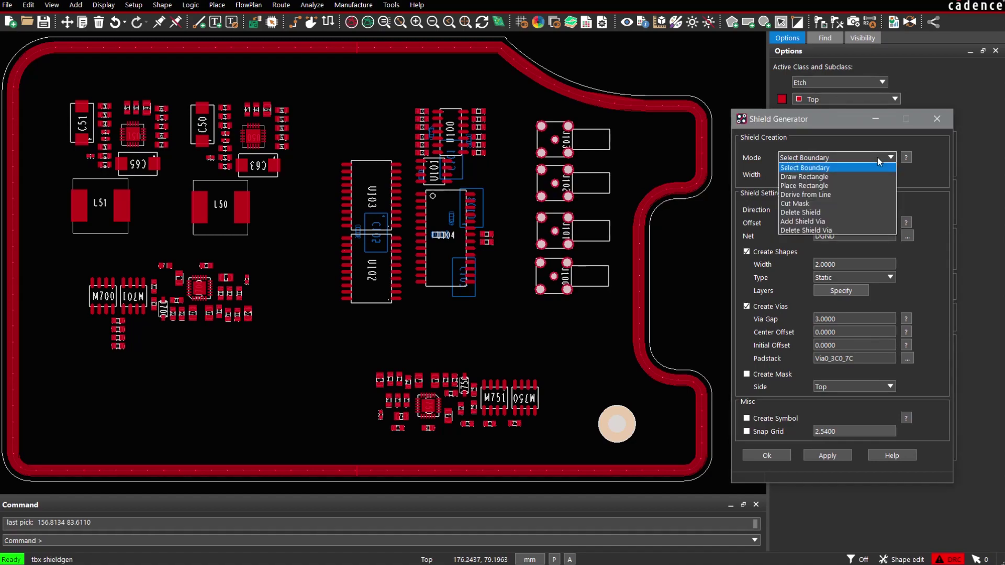
click(865, 212)
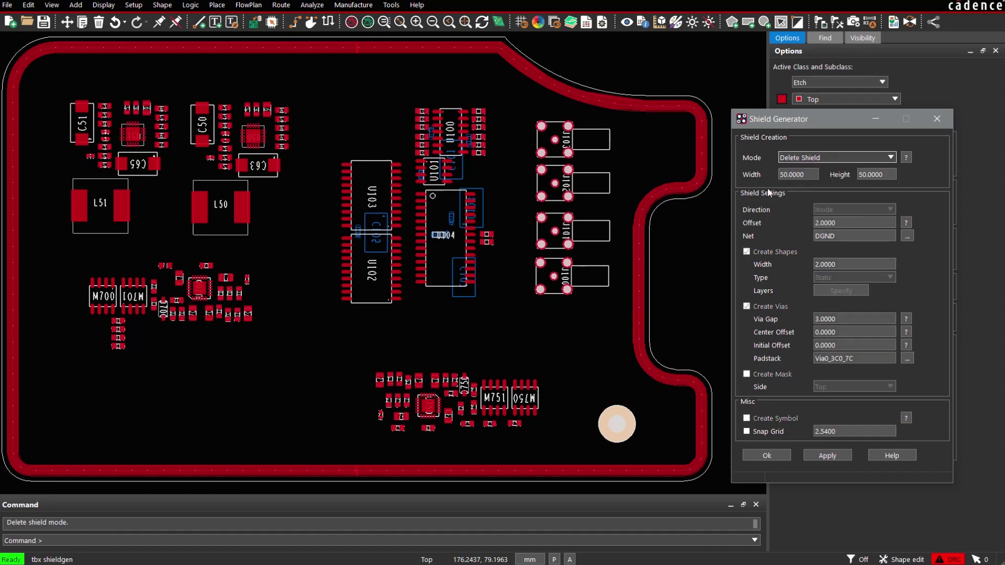
click(622, 101)
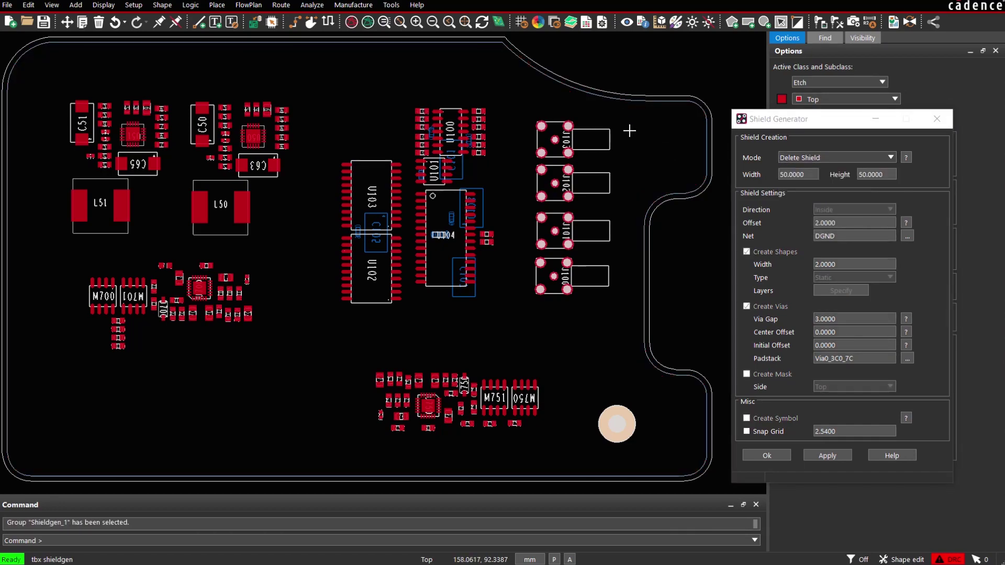
In Place Rectangle mode, place a 30 × 30 shield over the central IC block.
click(888, 157)
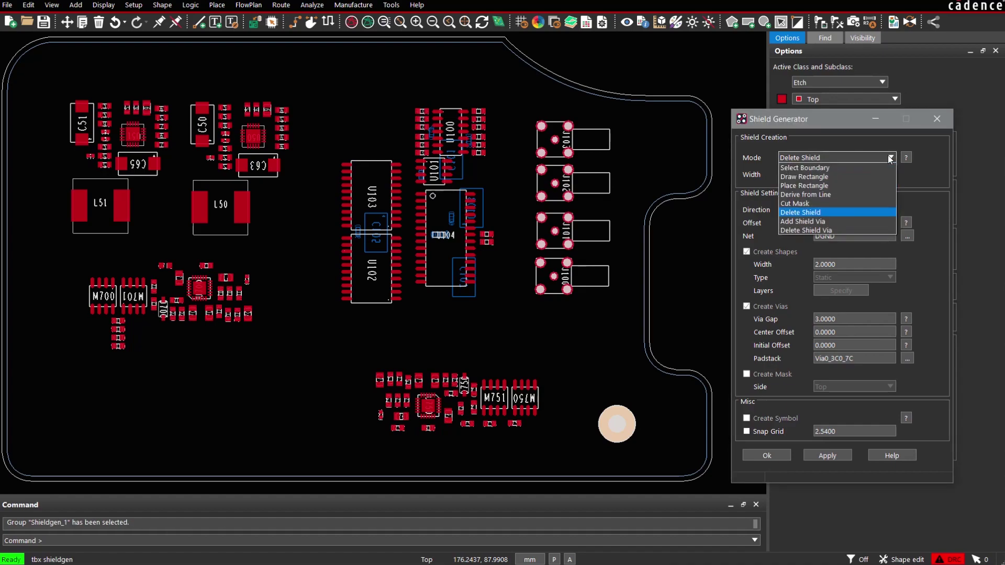
click(844, 185)
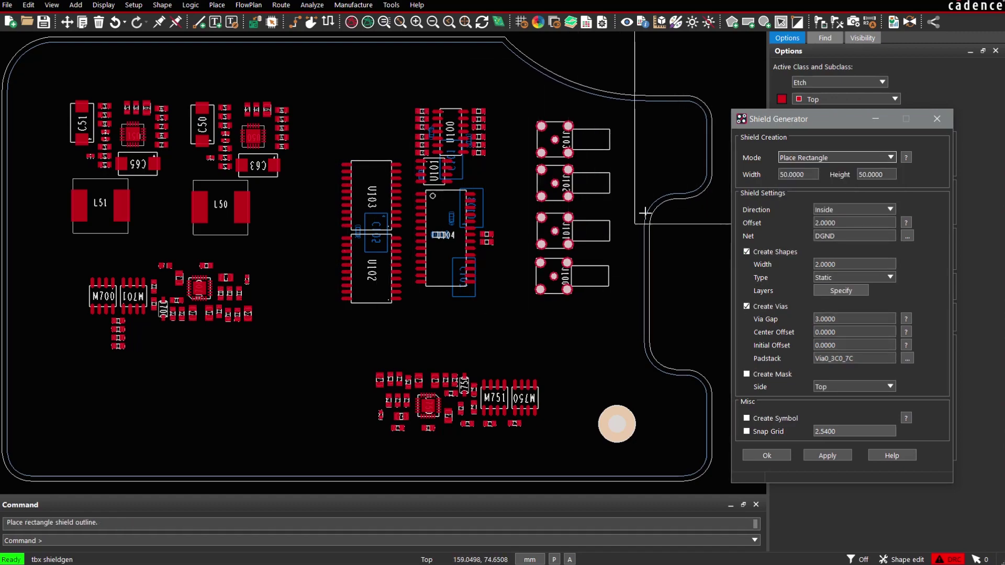
double_click(801, 175)
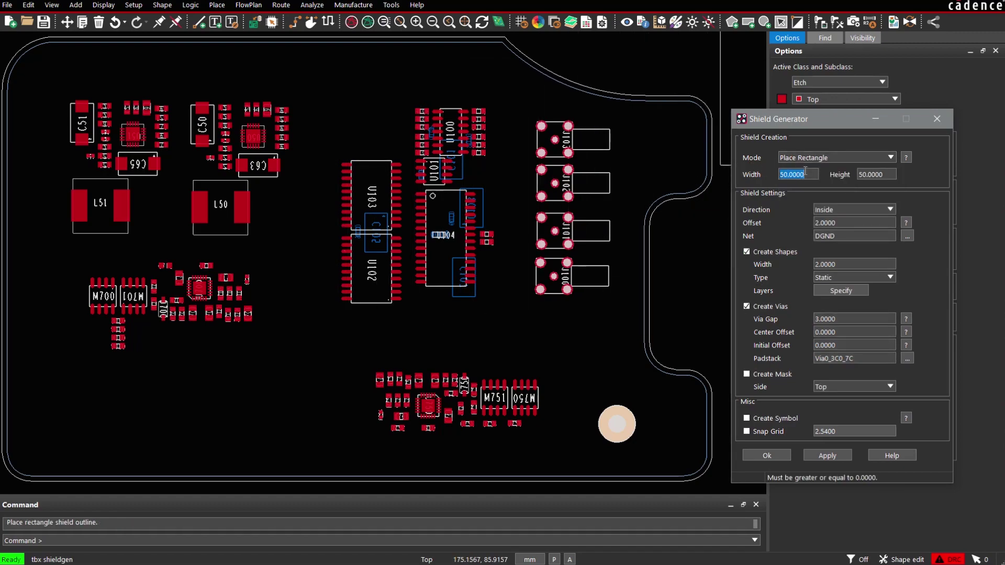
text(30)
key(Tab)
text(3)
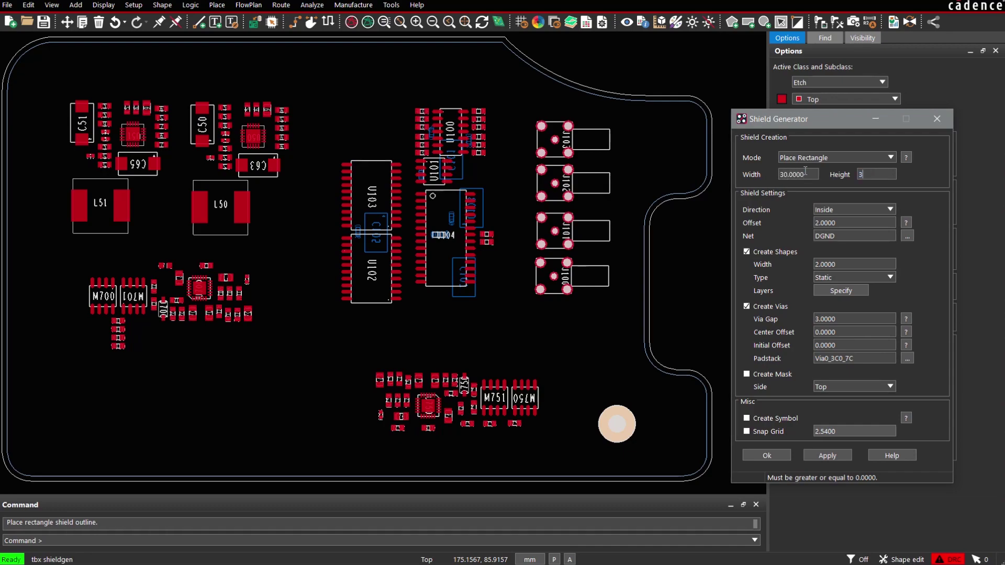
text(0)
key(Tab)
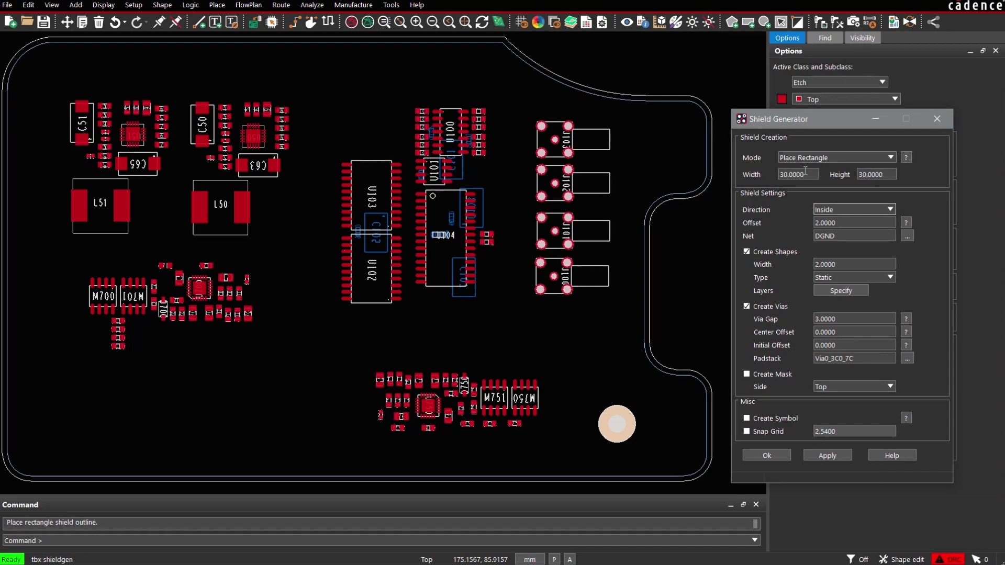
click(331, 323)
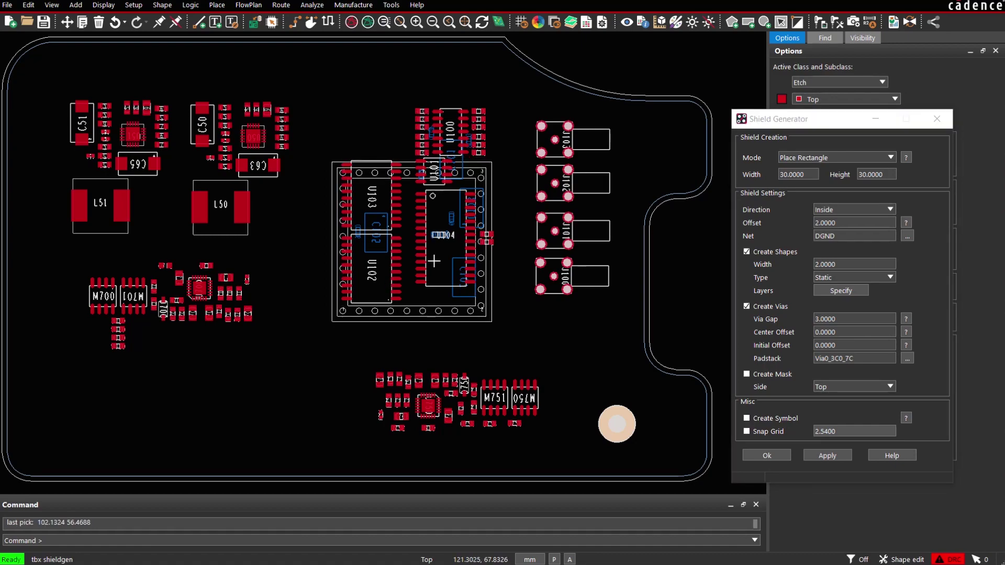
Resize the rectangular shield to 35 wide by 45 high.
double_click(810, 174)
text(35)
key(Tab)
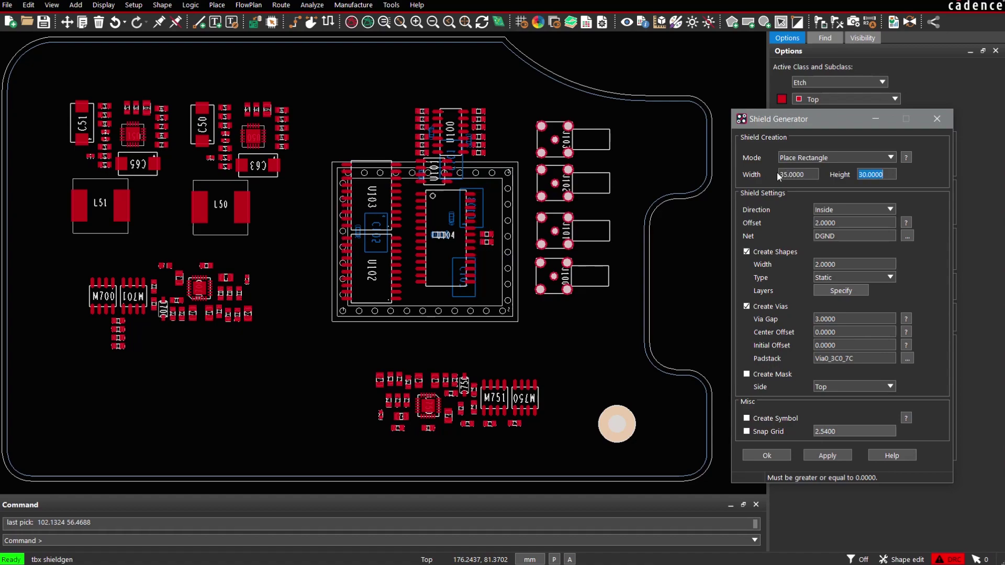
text(45)
key(Tab)
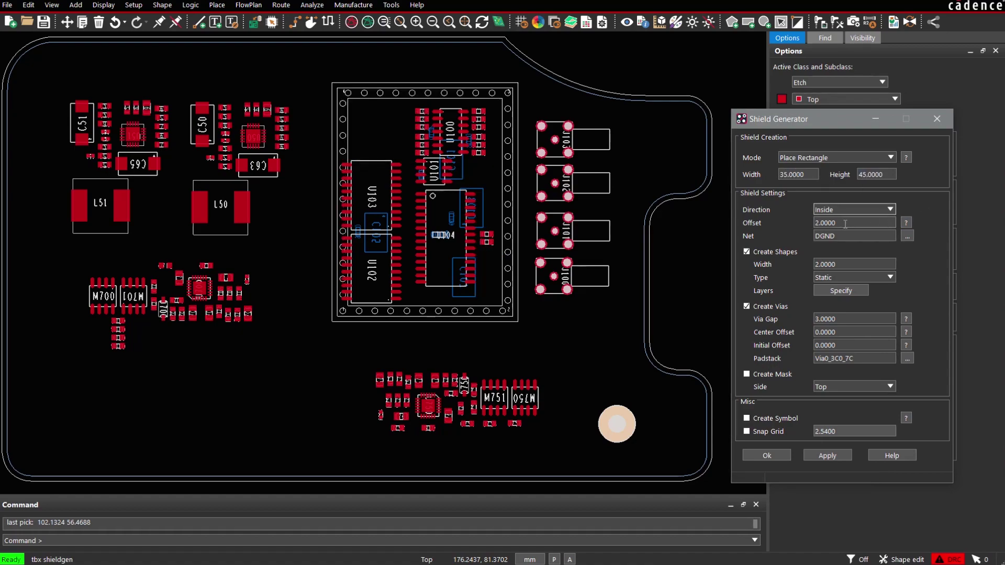
click(889, 209)
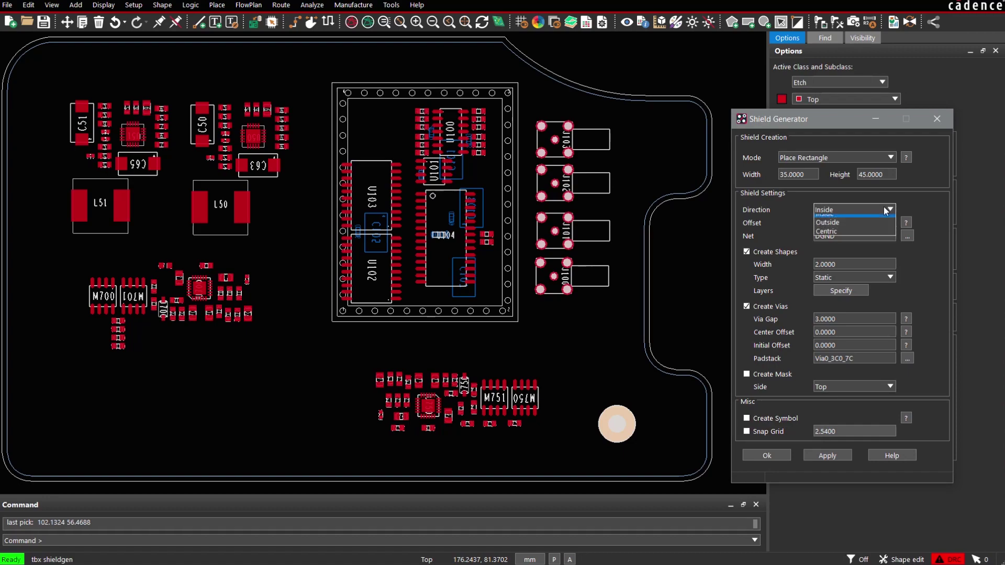
Set Centric direction and a 2.5400 shape width, then apply the shield.
click(863, 238)
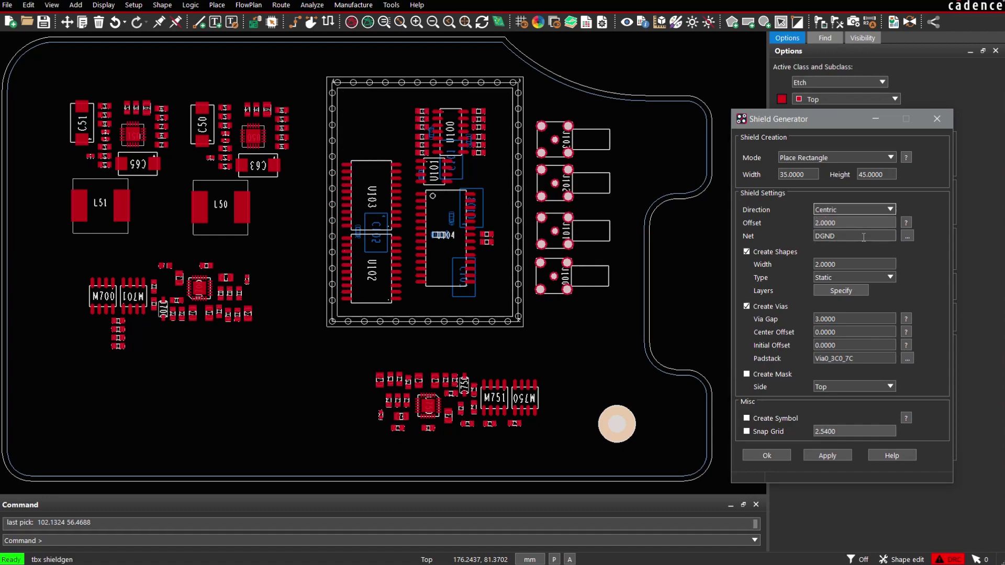
click(823, 261)
text(2.5)
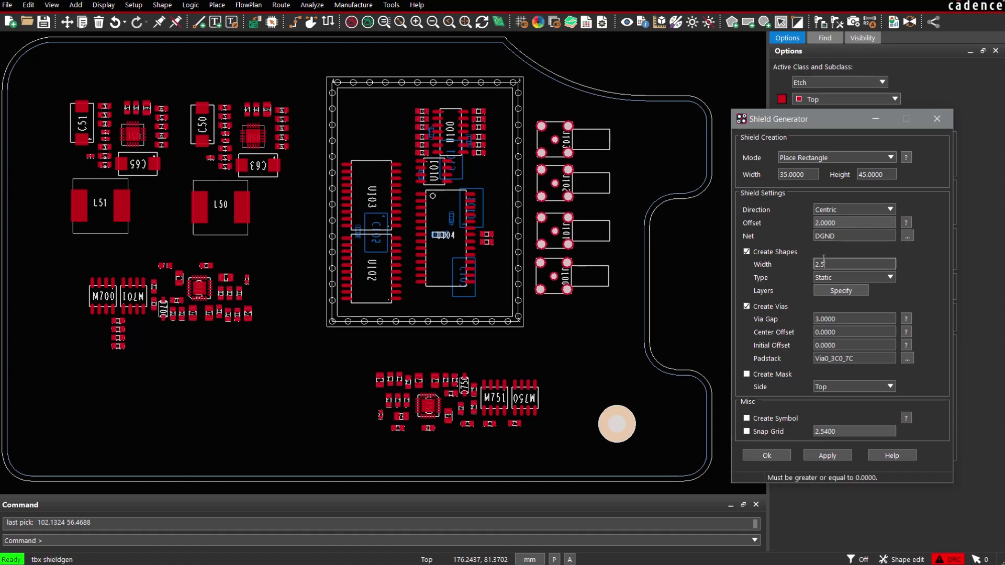
text(400)
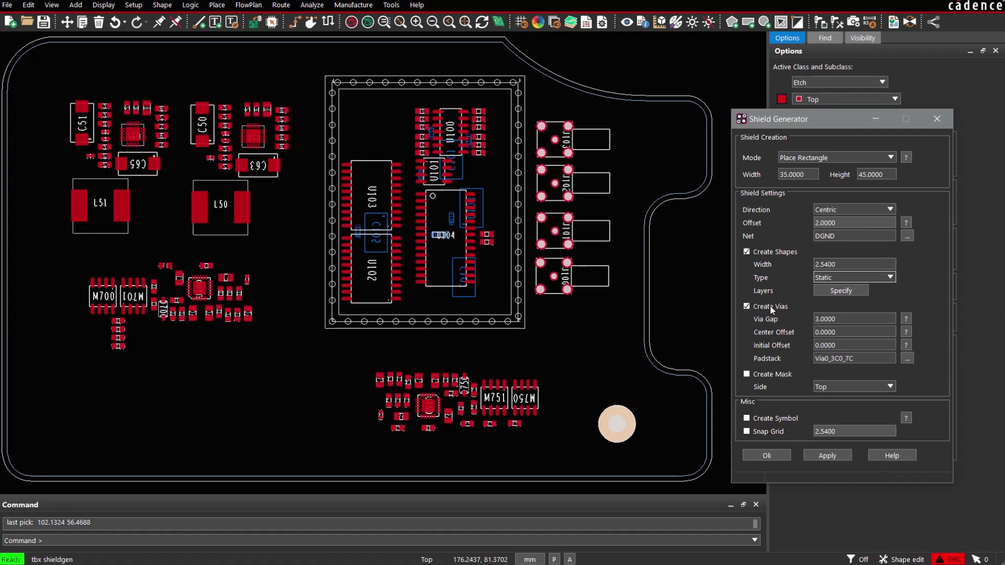
click(836, 456)
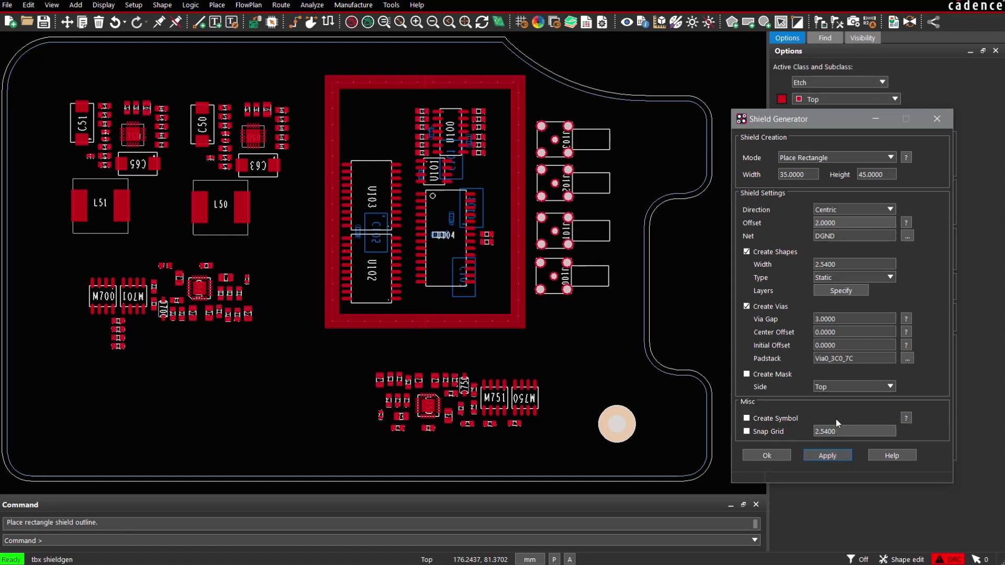
click(890, 158)
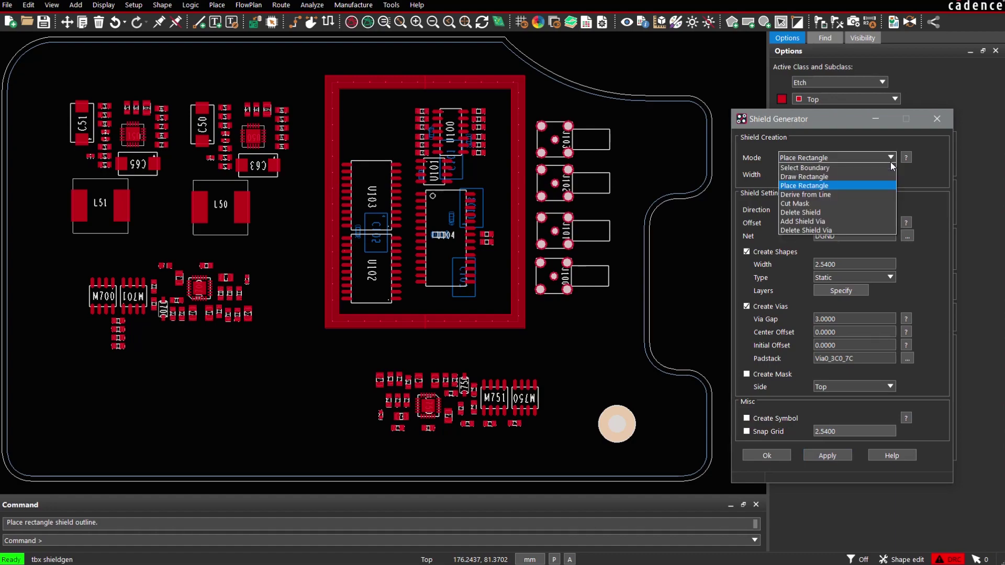
Draw a grid-snapped shield rectangle with 2.54 via gap around the bottom M750–M751 block.
click(849, 177)
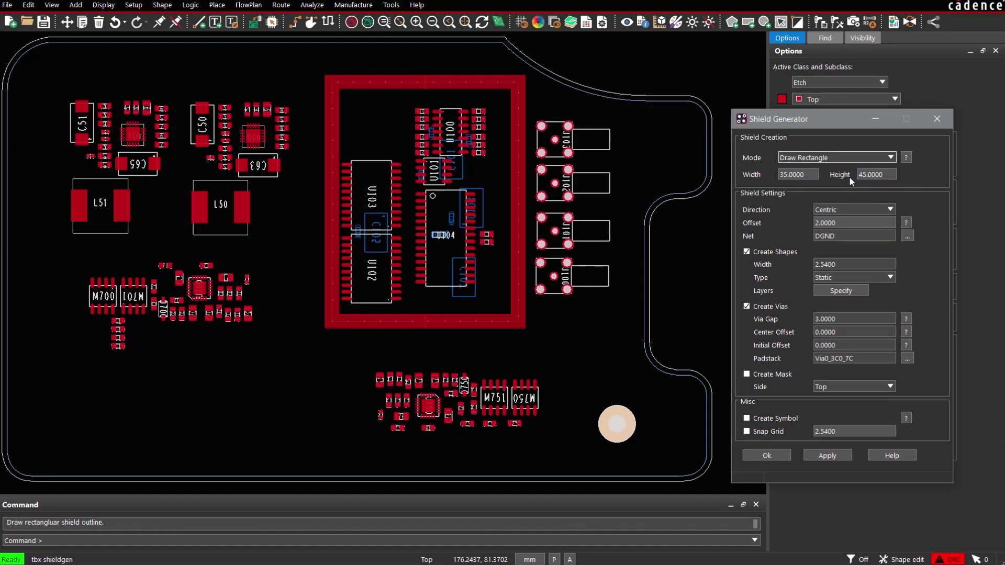
click(747, 432)
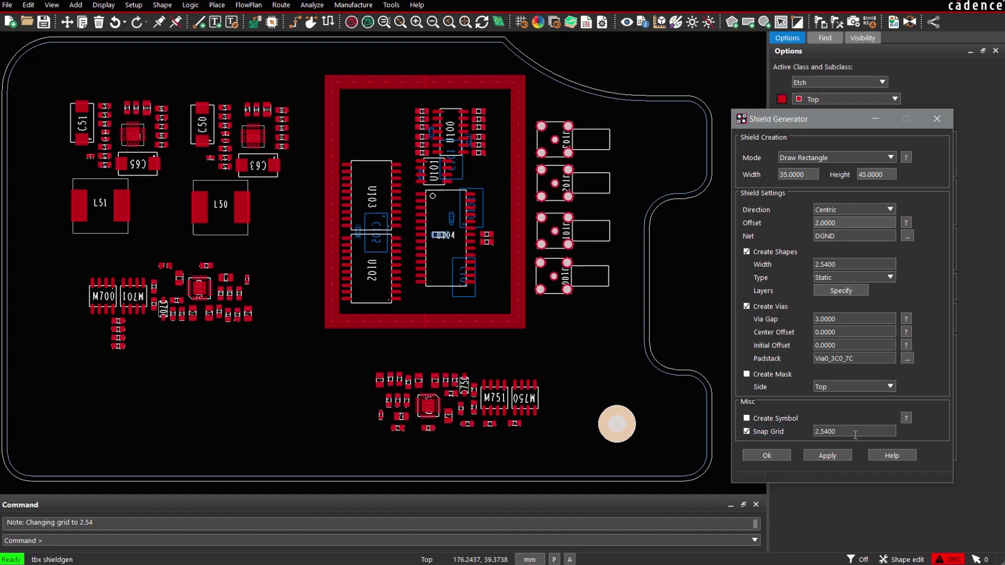
click(850, 315)
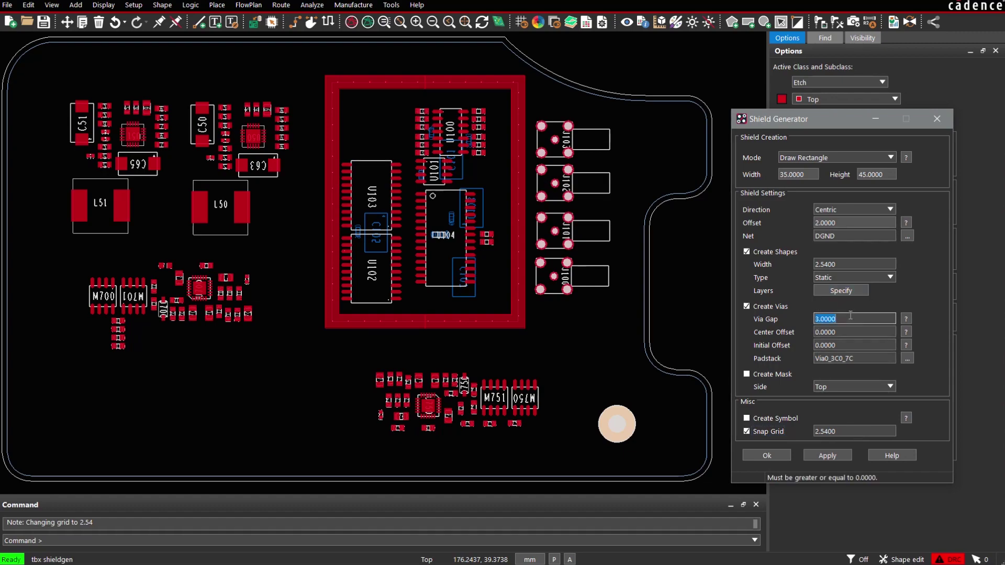
text(2.54)
key(Tab)
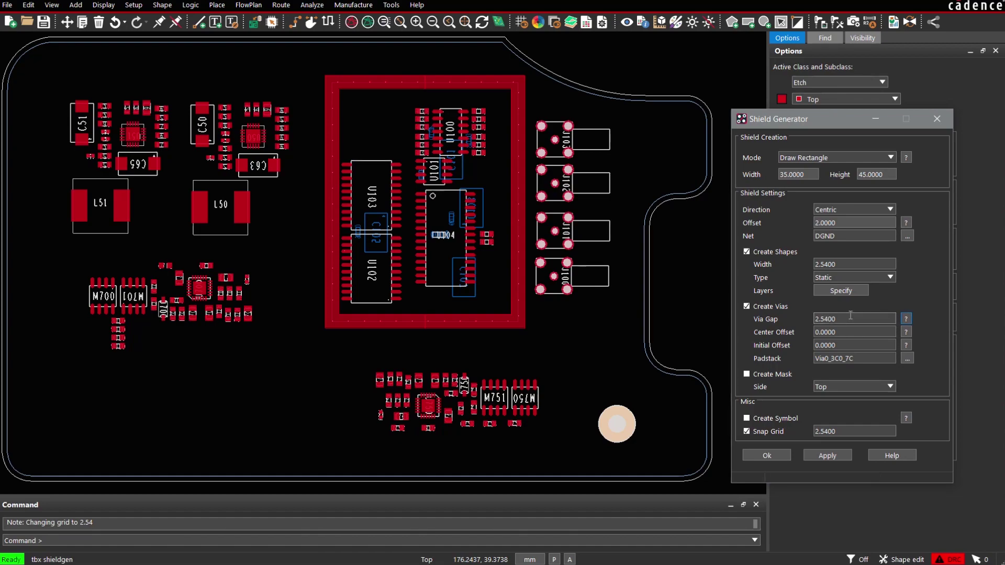
click(343, 352)
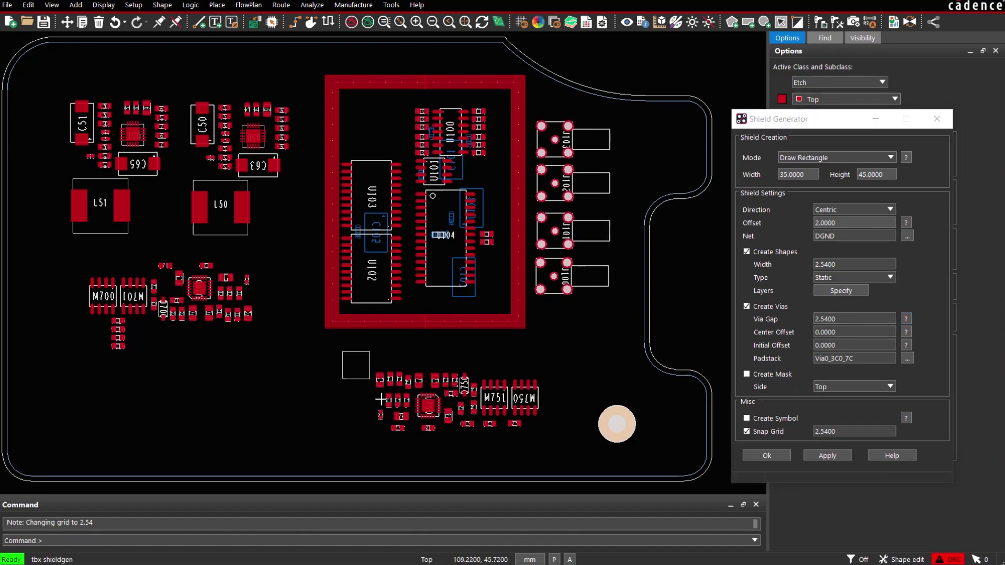
click(564, 451)
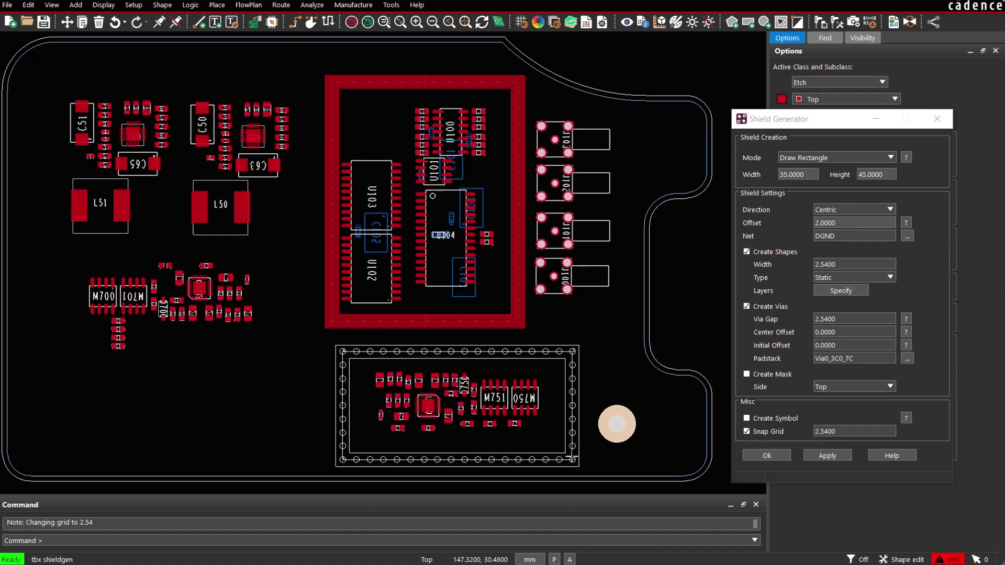
click(830, 457)
Turn on the Drawing Format/Construction layer in the Visibility panel.
click(863, 38)
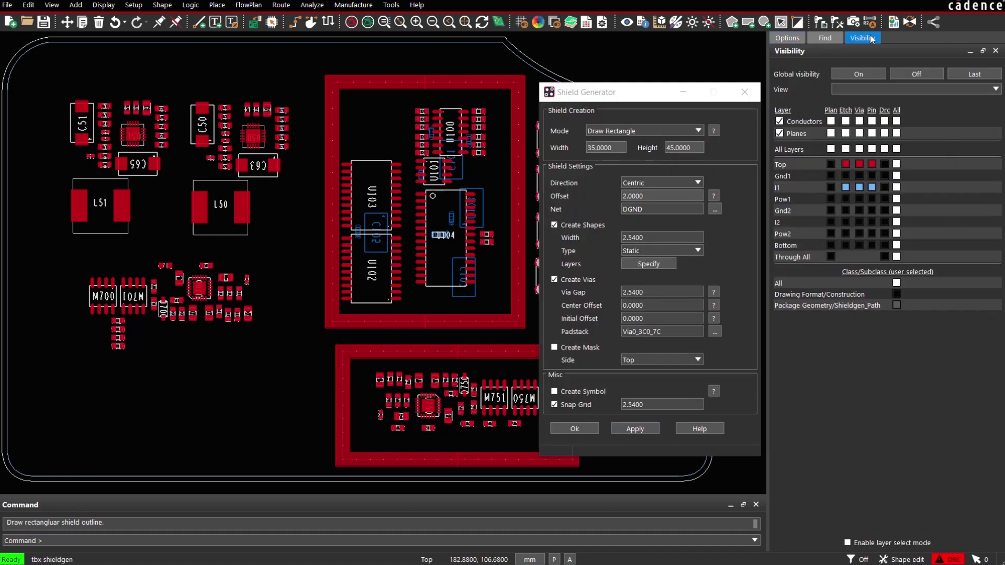
click(897, 295)
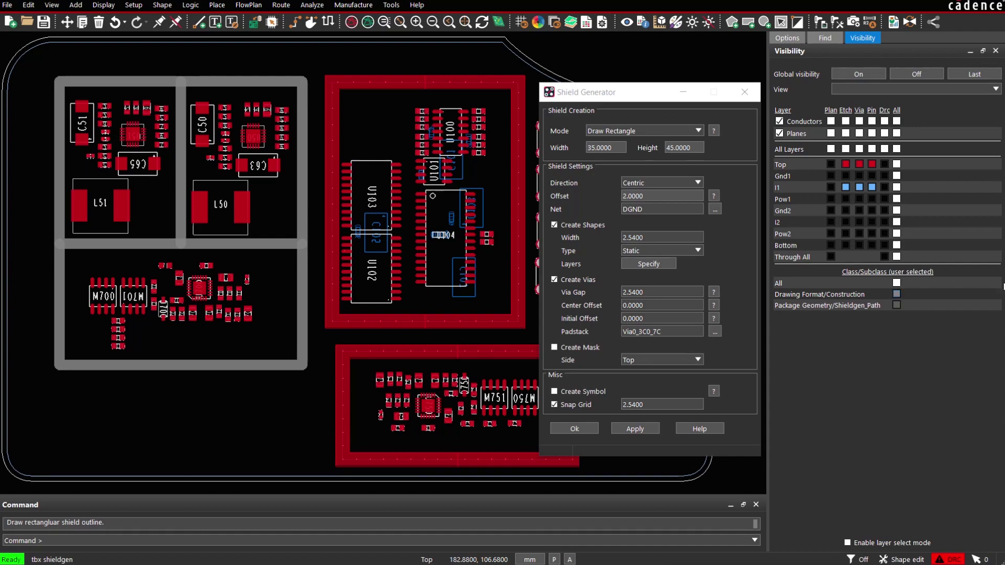
click(702, 129)
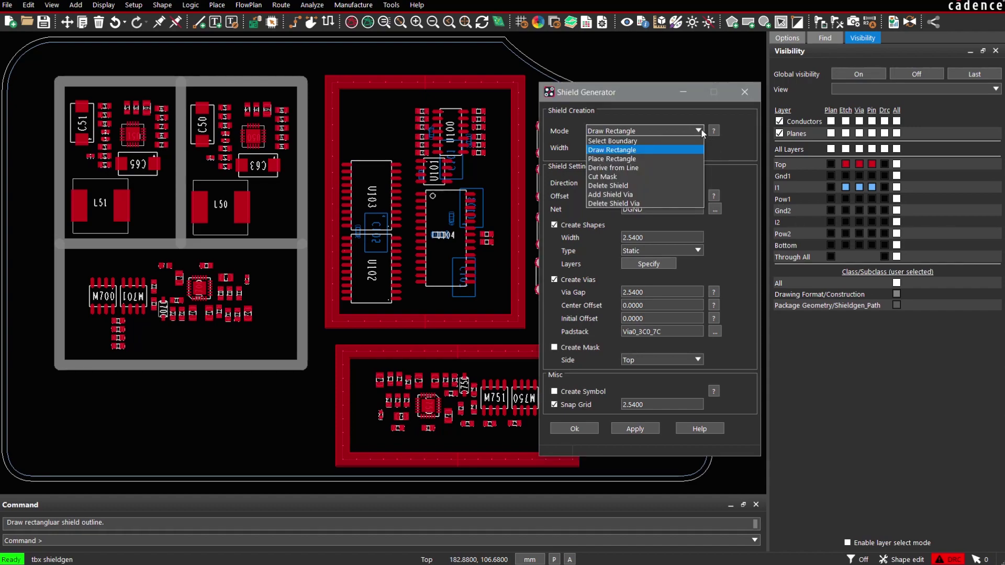
Derive shields from the outline and divider construction lines around the three left blocks.
click(679, 168)
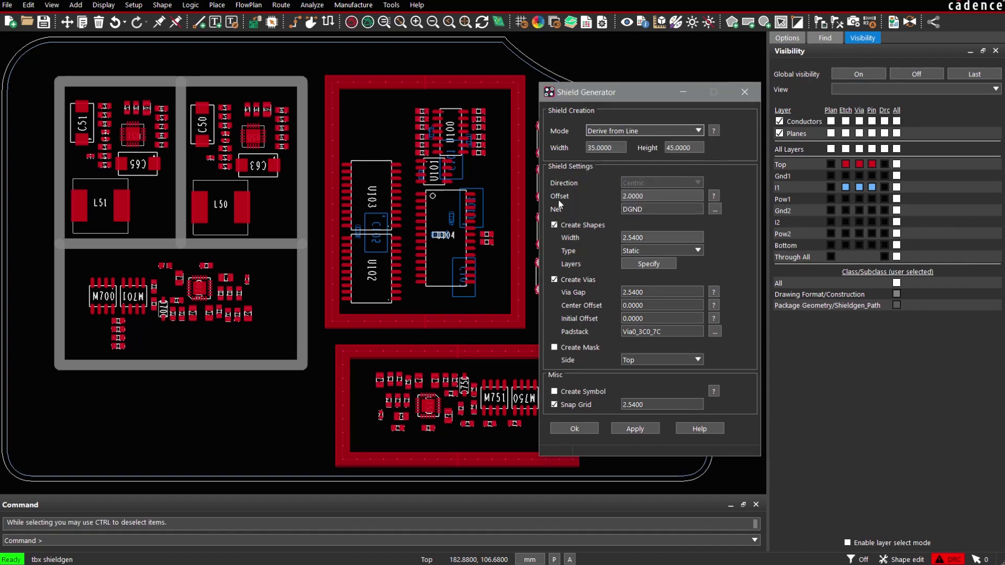
click(181, 142)
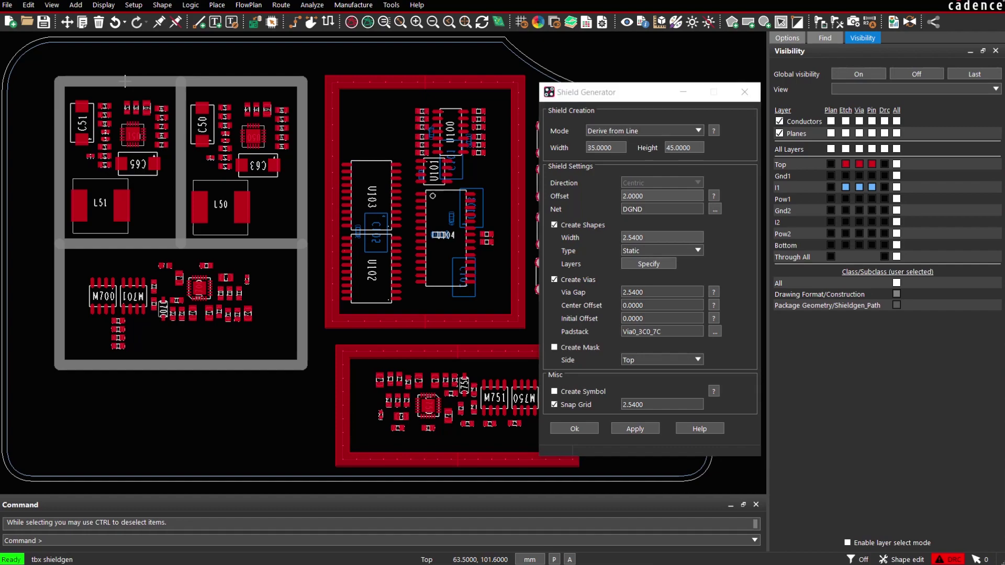
click(181, 142)
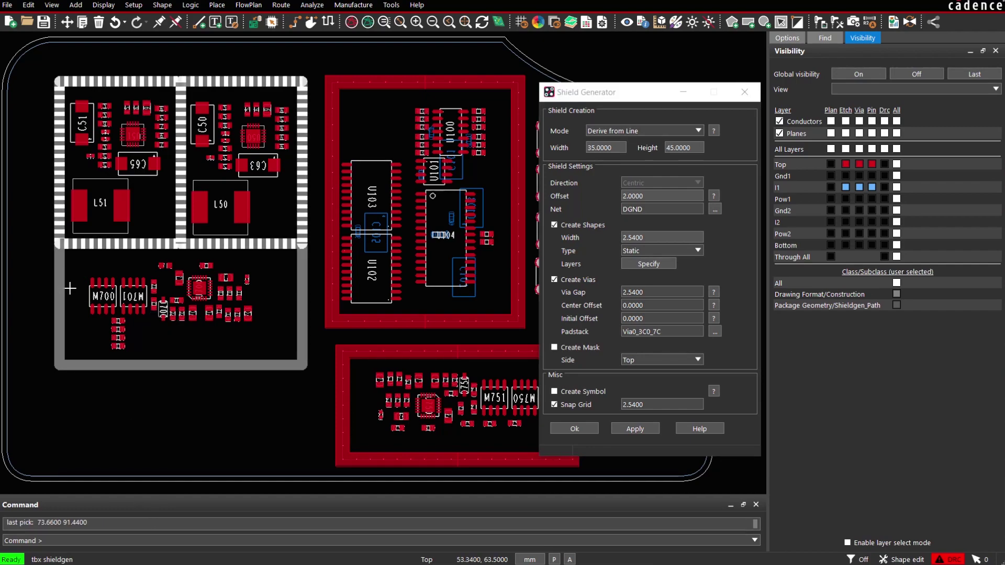
click(52, 285)
right_click(91, 265)
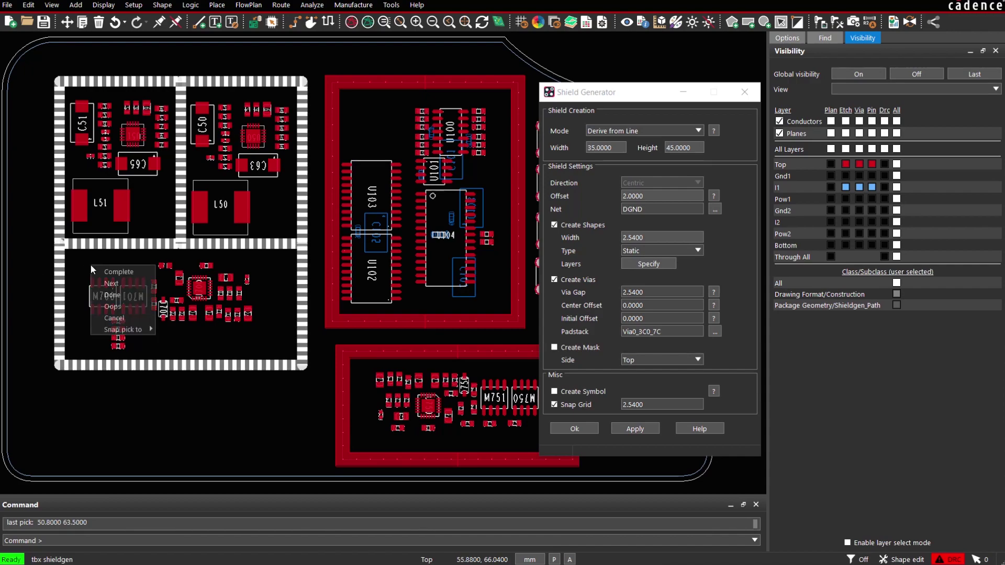
click(125, 271)
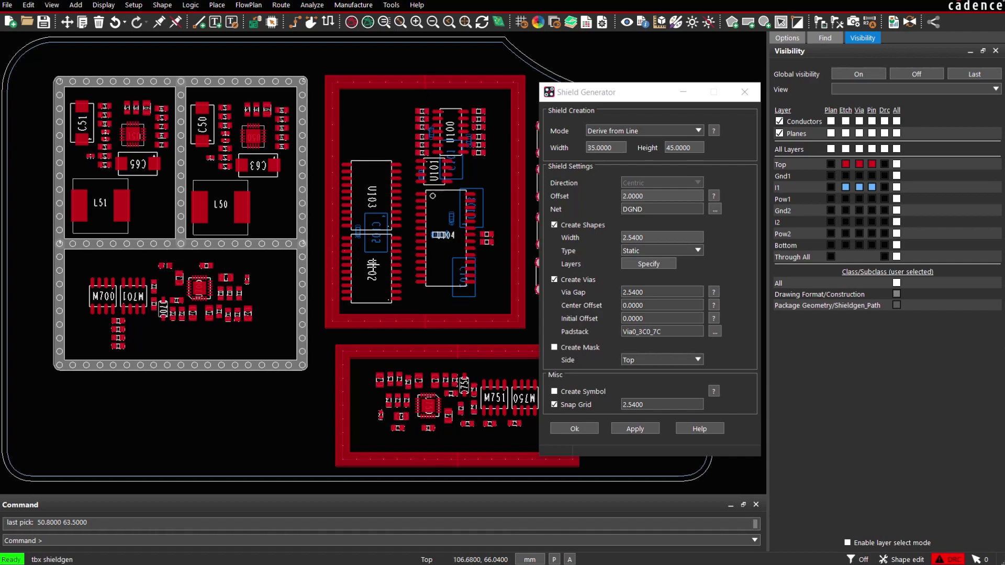
Try a 5.08 via gap, settle on 2.54, and apply the solid DGND copper shields.
click(657, 291)
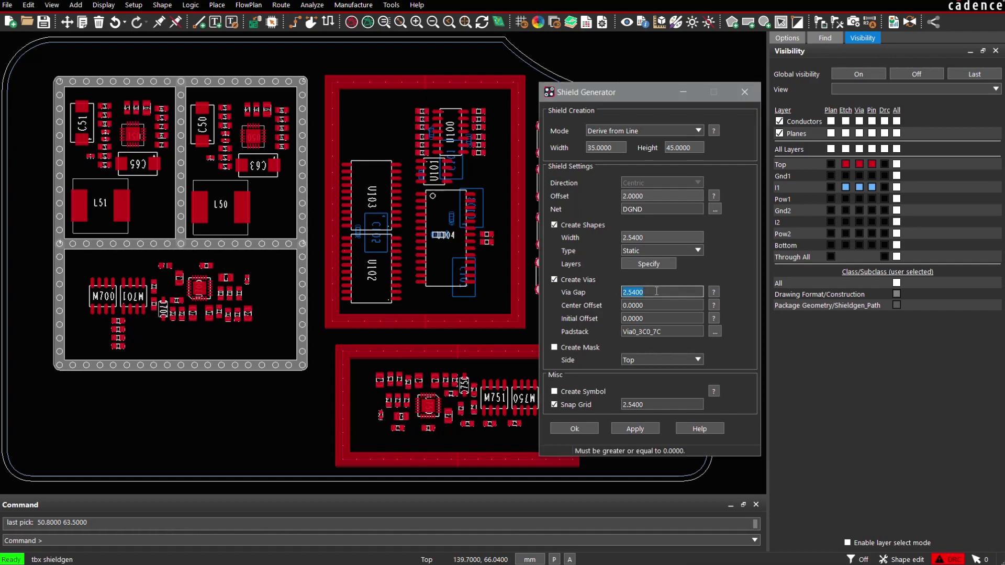
text(5.08)
key(Tab)
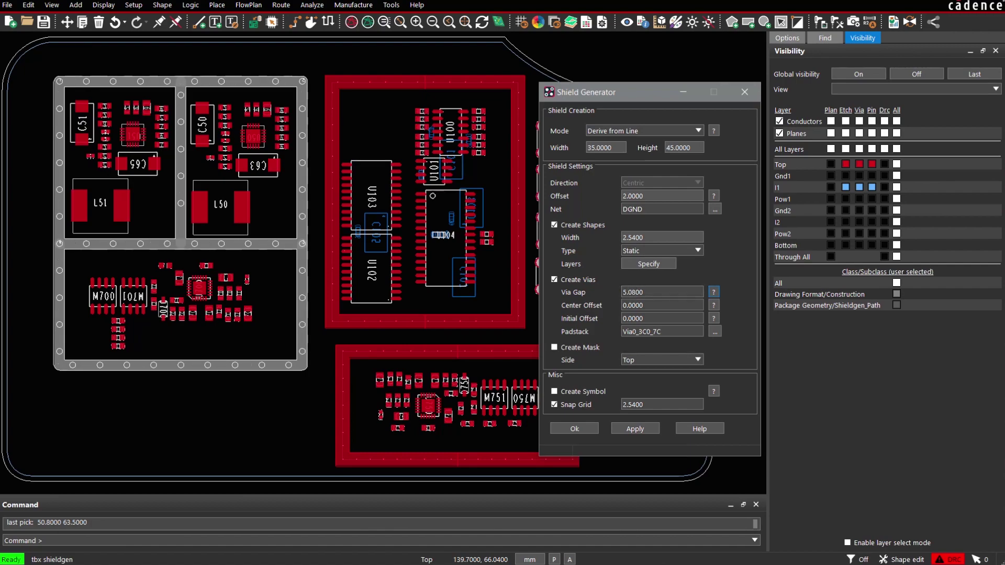
click(647, 290)
text(2.54)
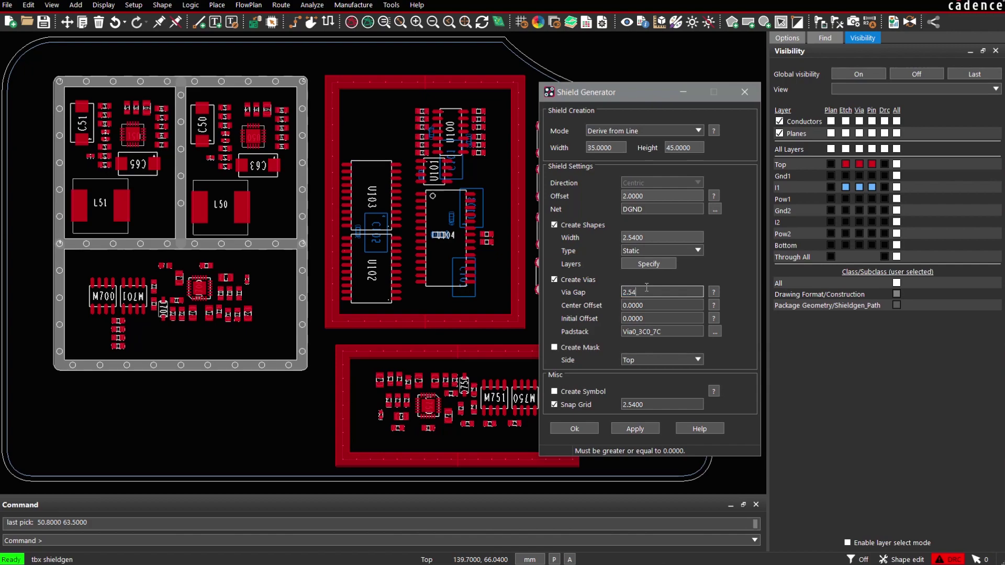
key(Tab)
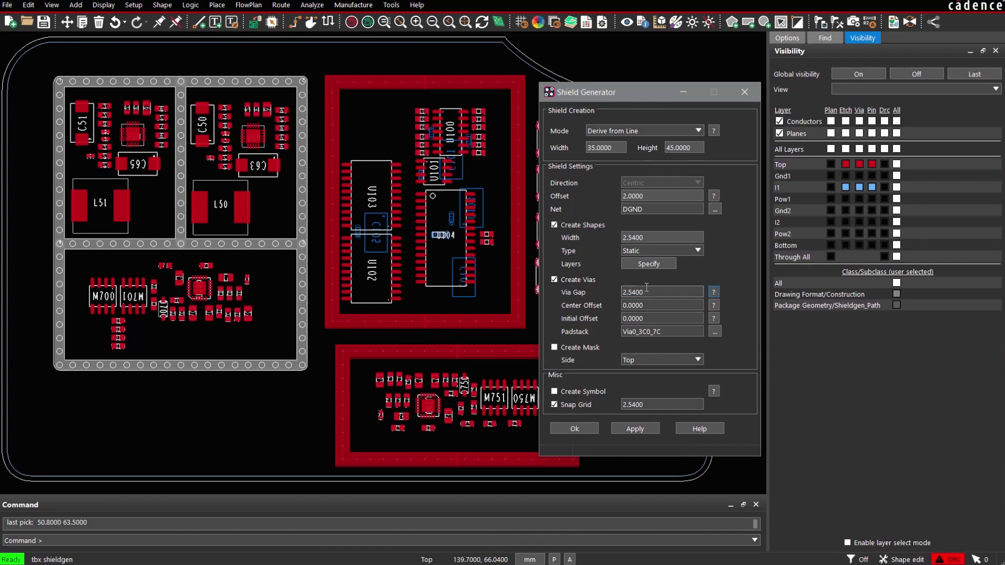
click(627, 429)
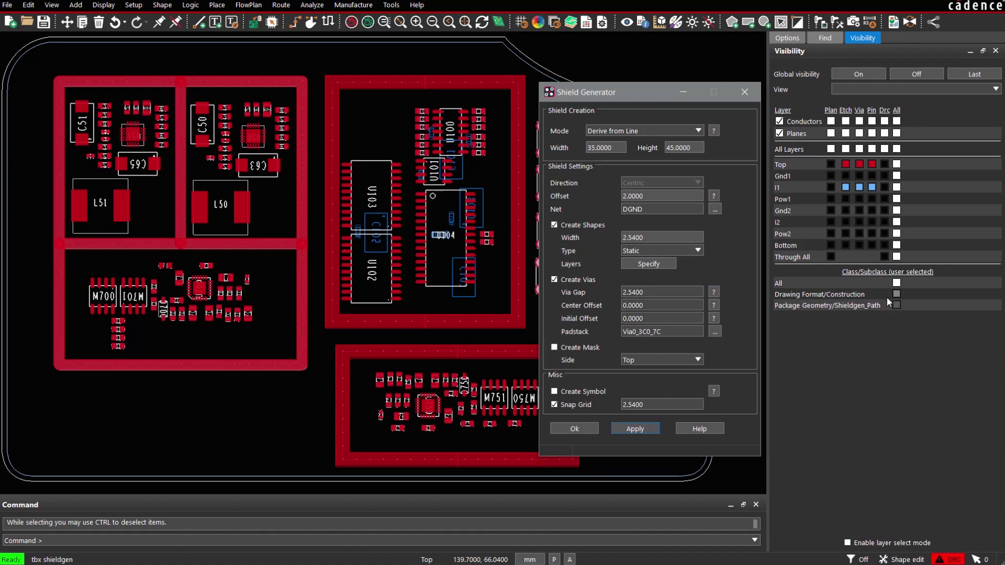